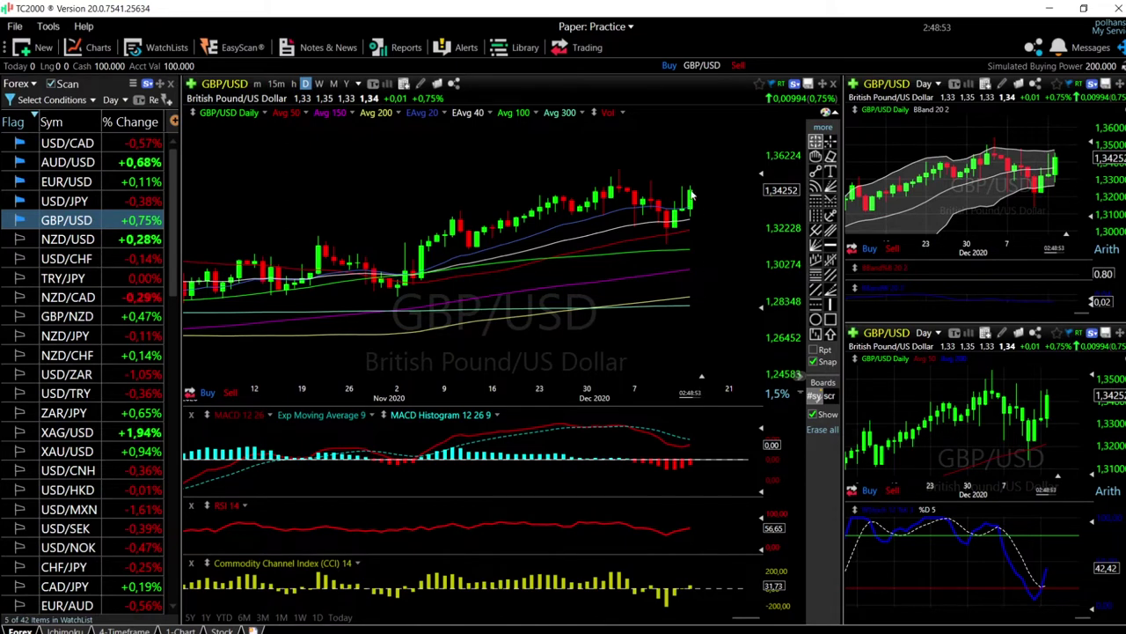
Step: Place a horizontal resistance line at 1,34524 on the GBP/USD high and zoom to verify it
mouse_move(690, 218)
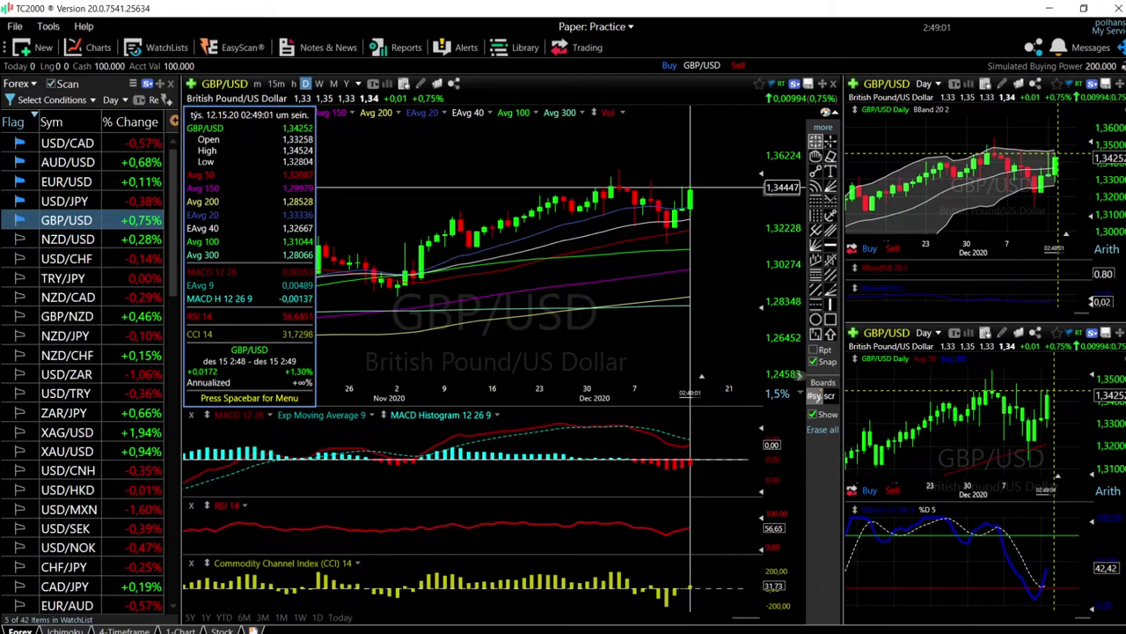
left_click_drag(691, 187, 693, 204)
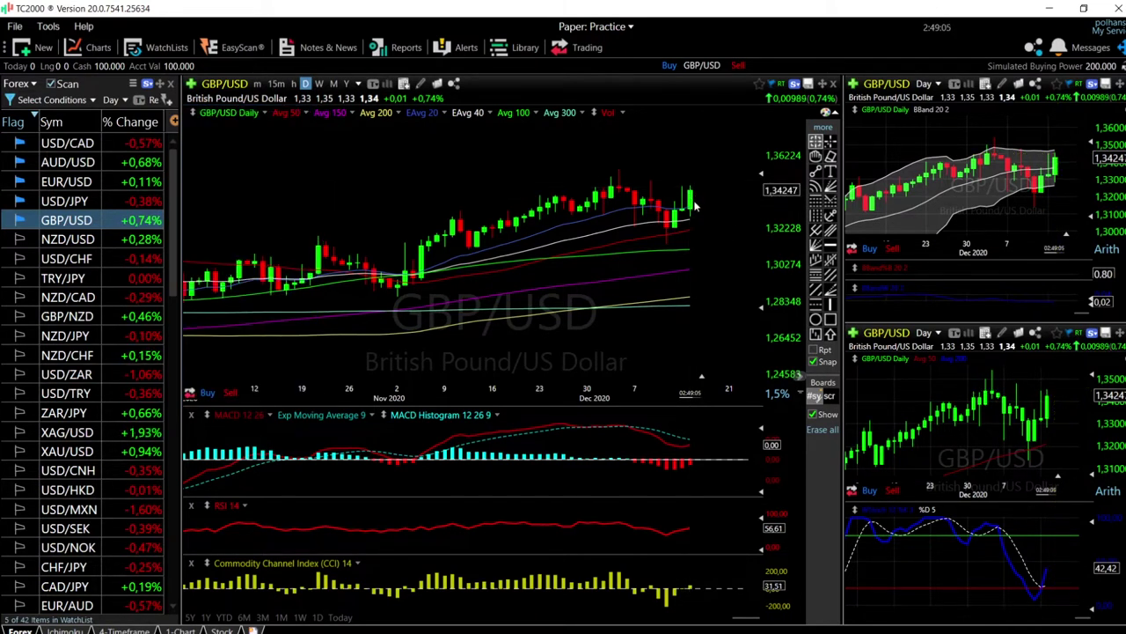
scroll(707, 195, "down", 4)
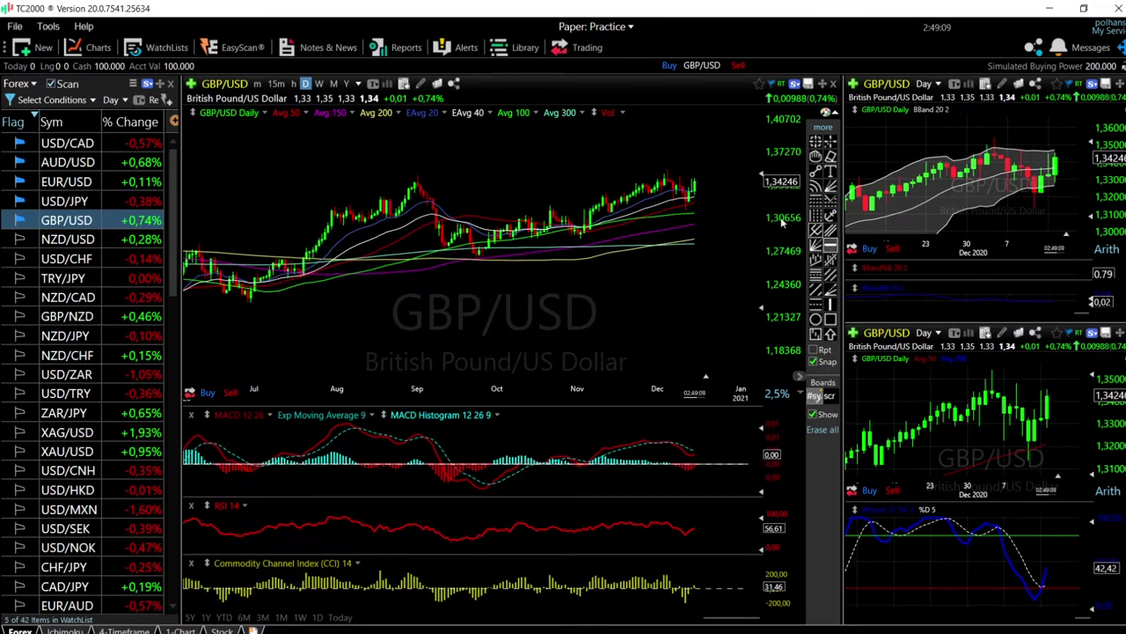
left_click(702, 180)
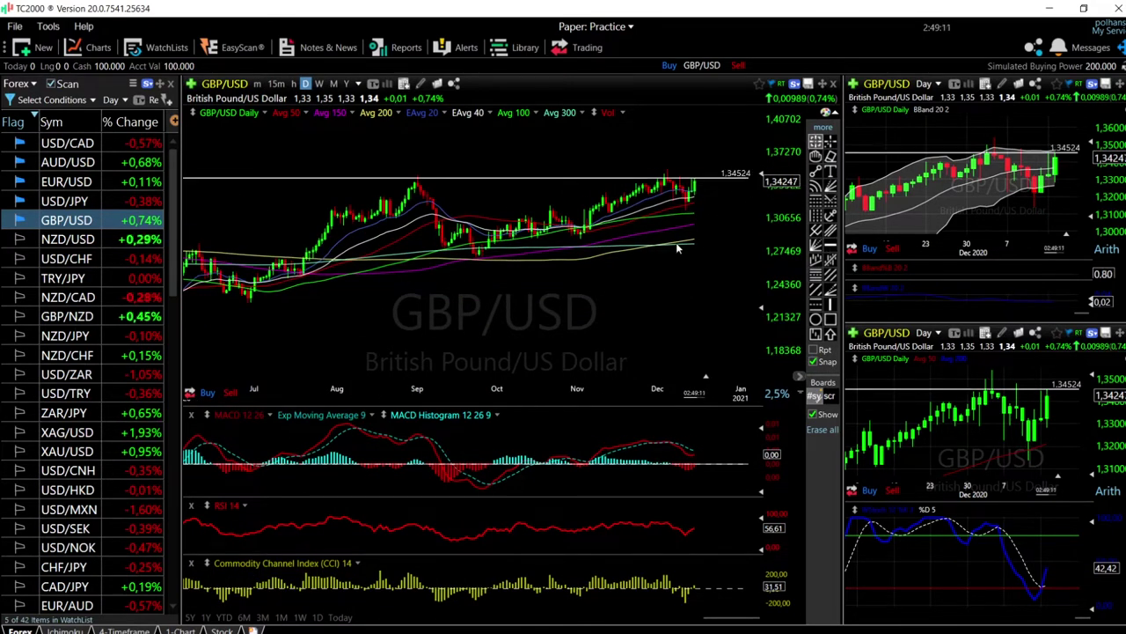
scroll(696, 233, "up", 5)
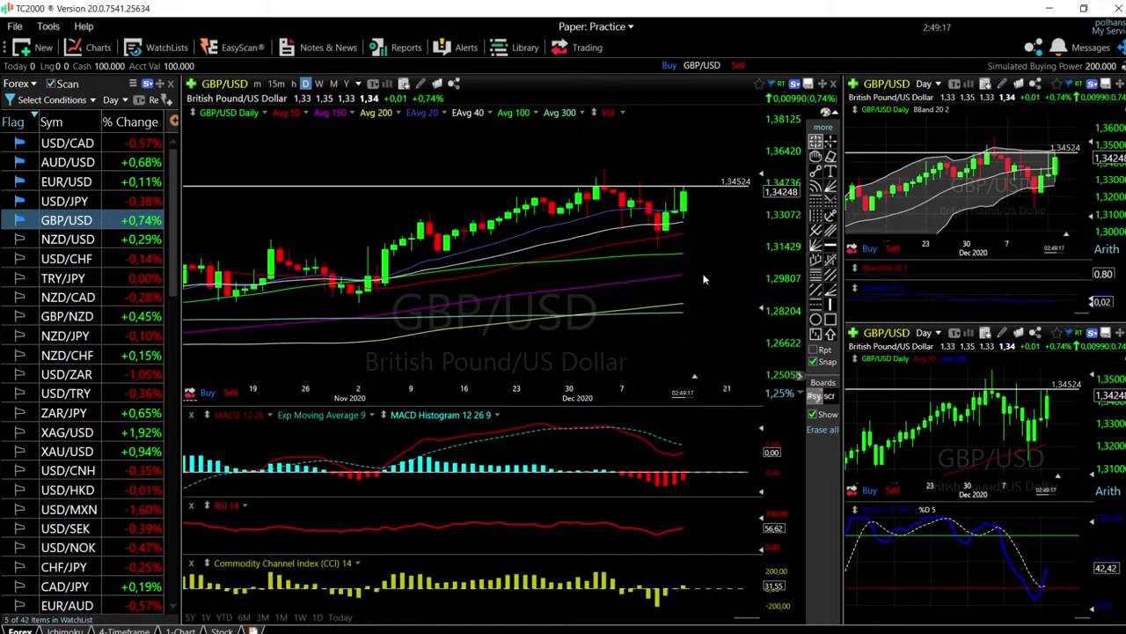
scroll(703, 280, "down", 5)
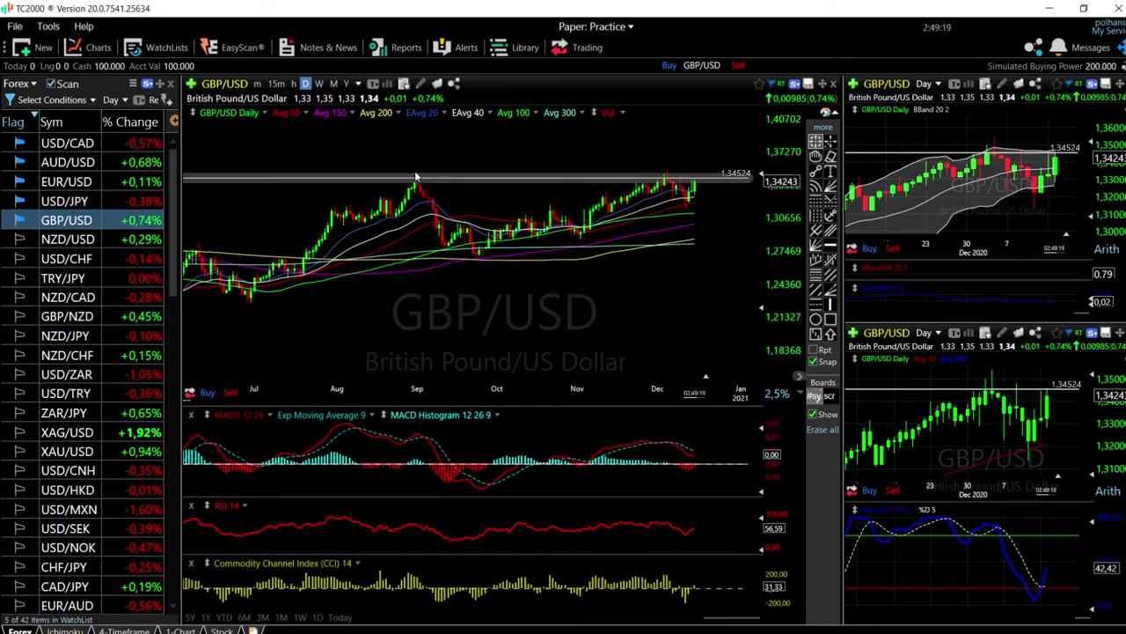
scroll(503, 279, "down", 4)
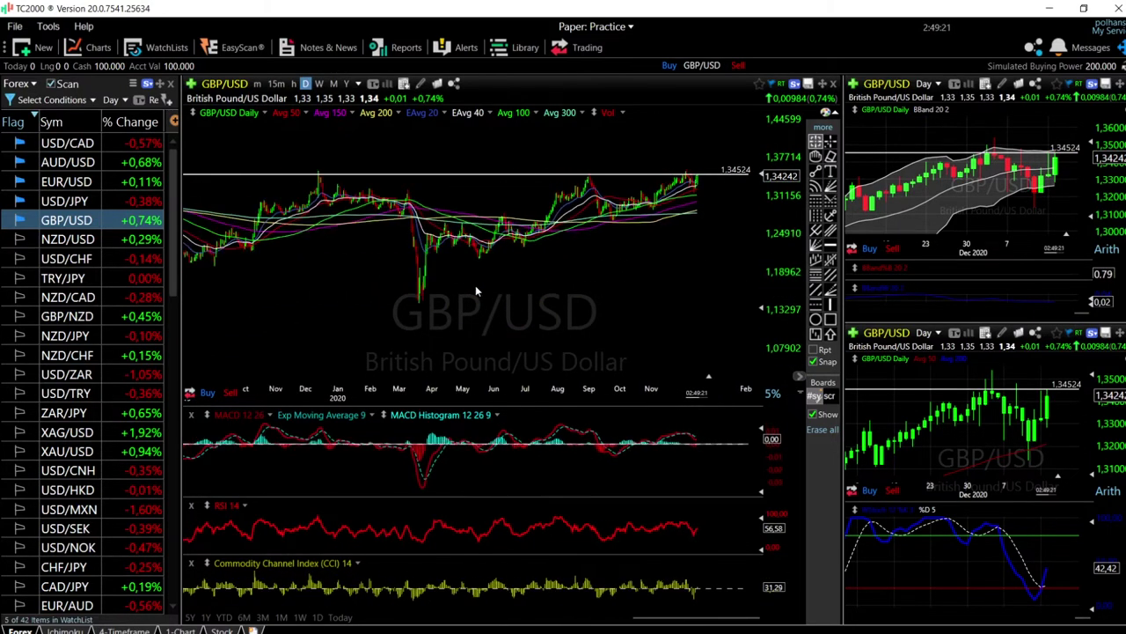
Step: Inspect the December 2019 bar's price values, zooming out and back in on the chart
left_click(320, 167)
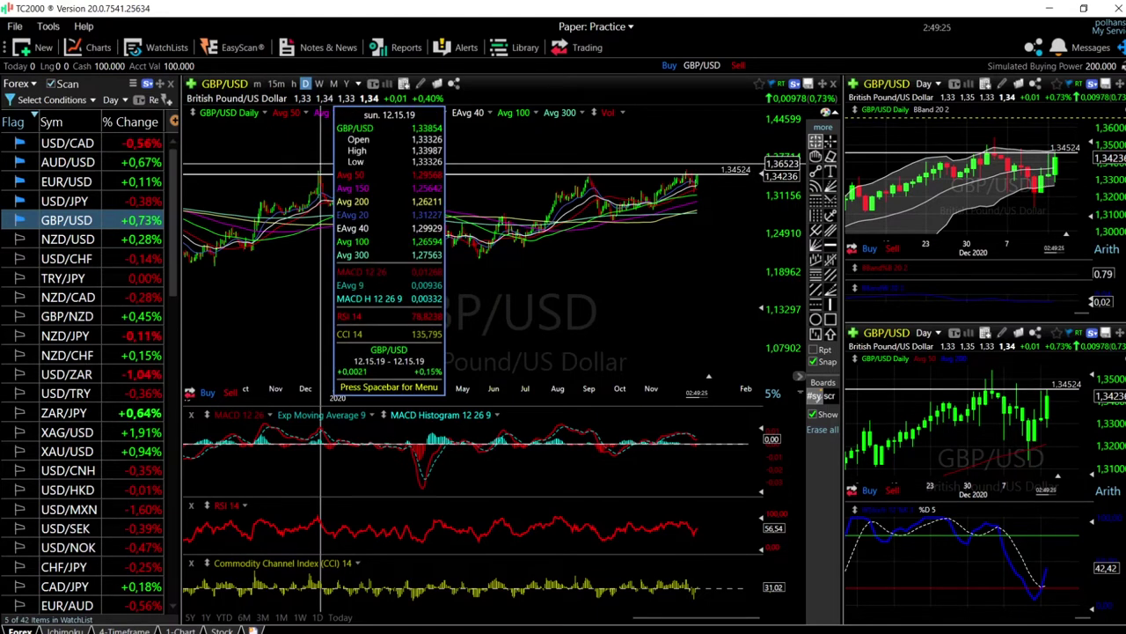
scroll(509, 278, "down", 4)
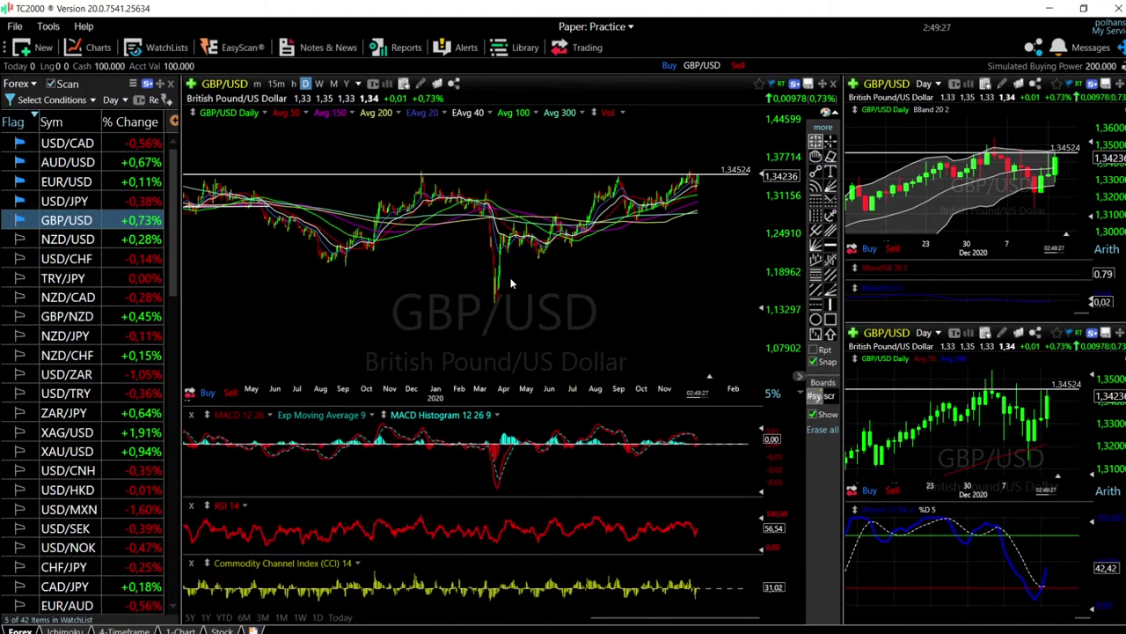
scroll(510, 275, "down", 4)
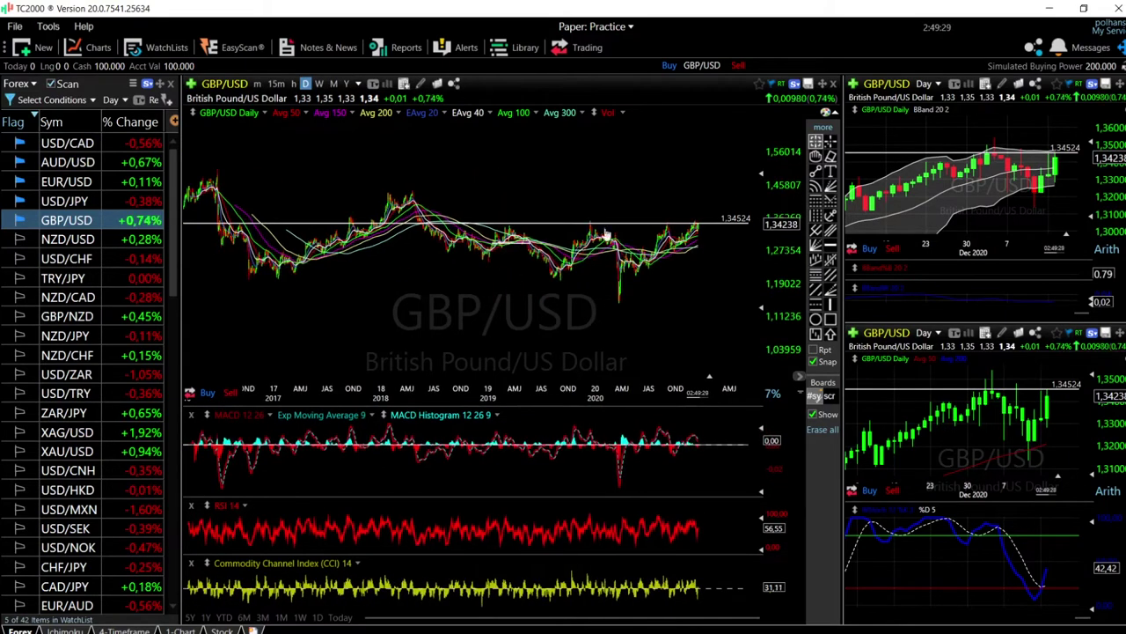
scroll(692, 242, "up", 8)
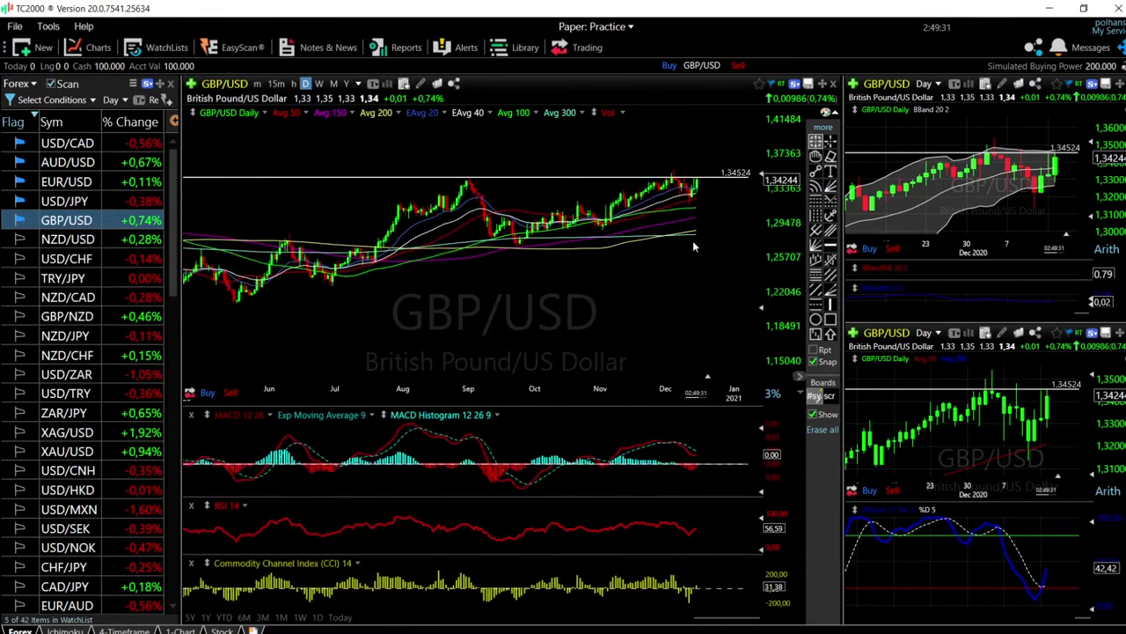
scroll(692, 246, "up", 3)
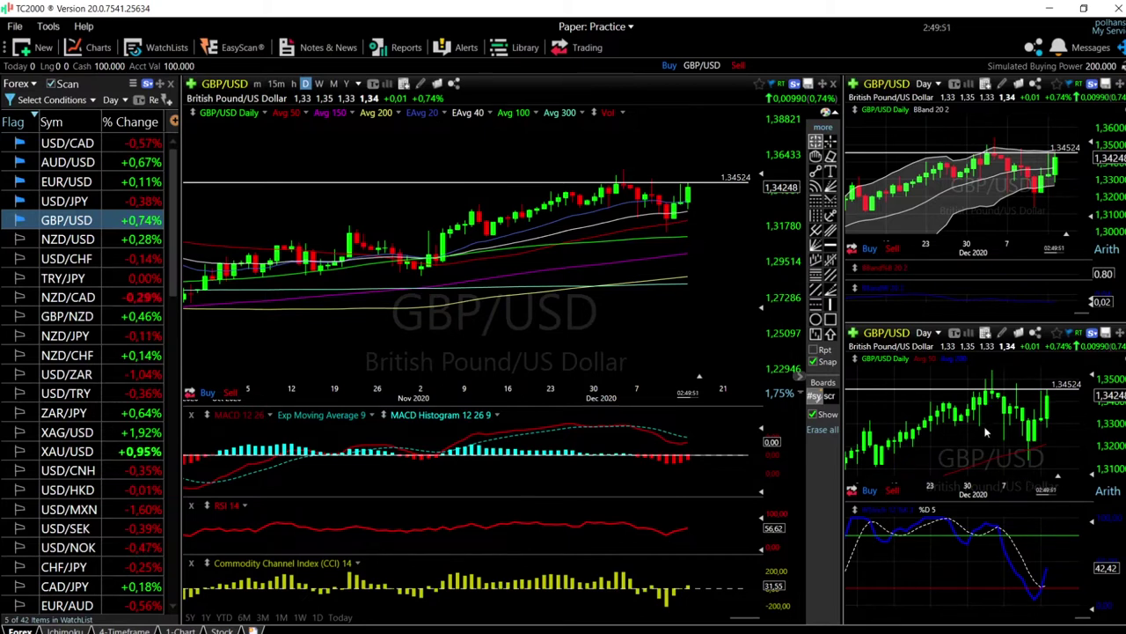
left_click(665, 229)
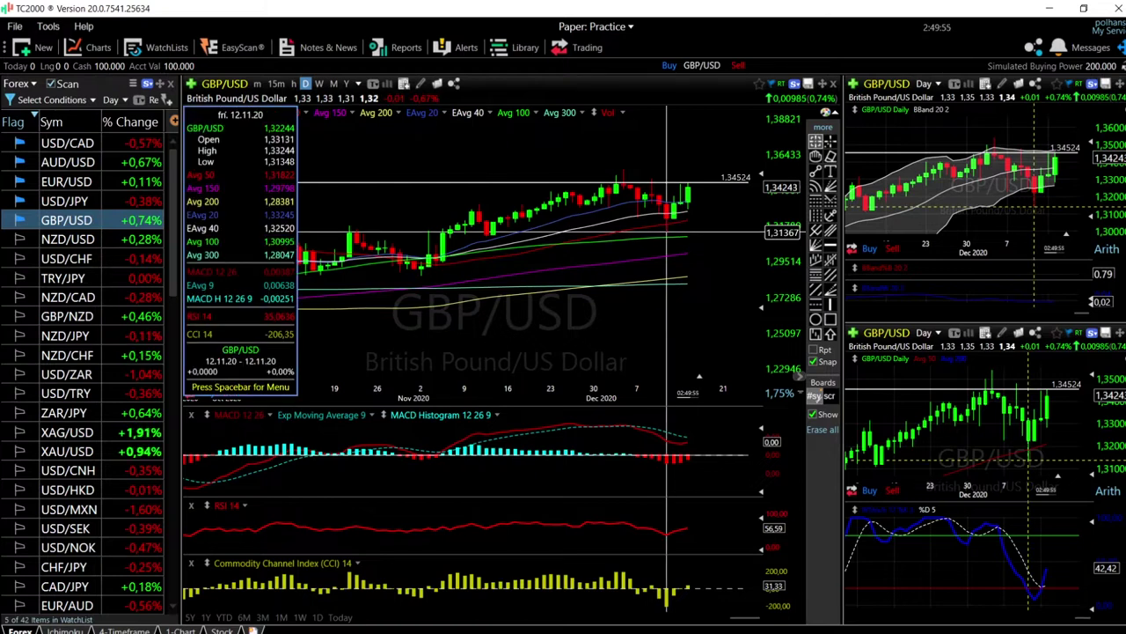
left_click_drag(665, 231, 689, 183)
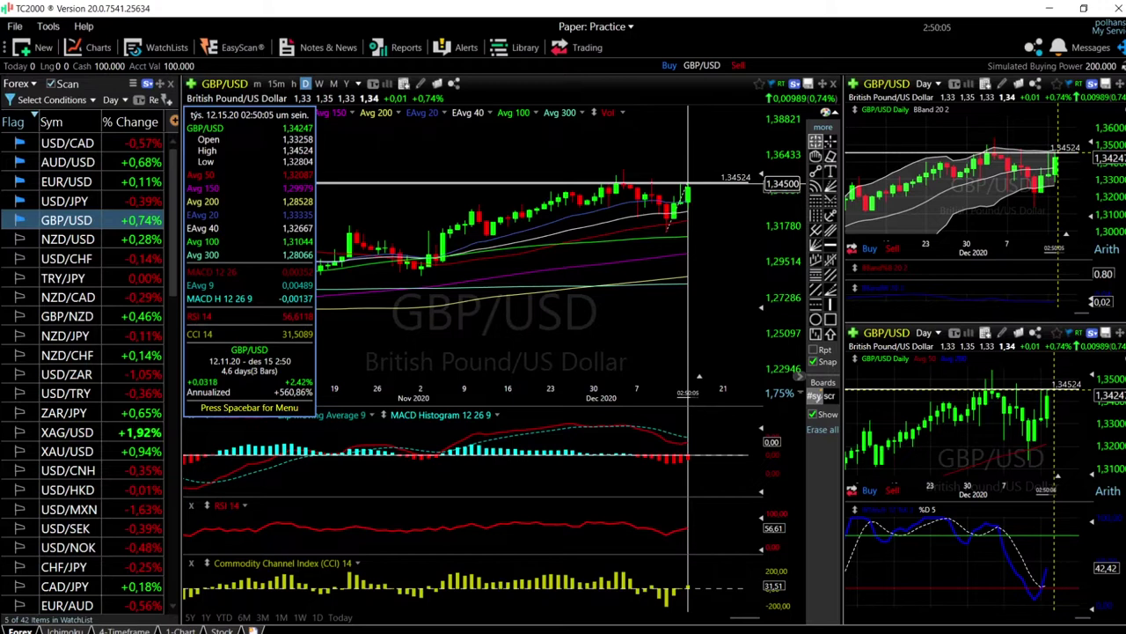
scroll(700, 205, "down", 2)
scroll(699, 205, "up", 2)
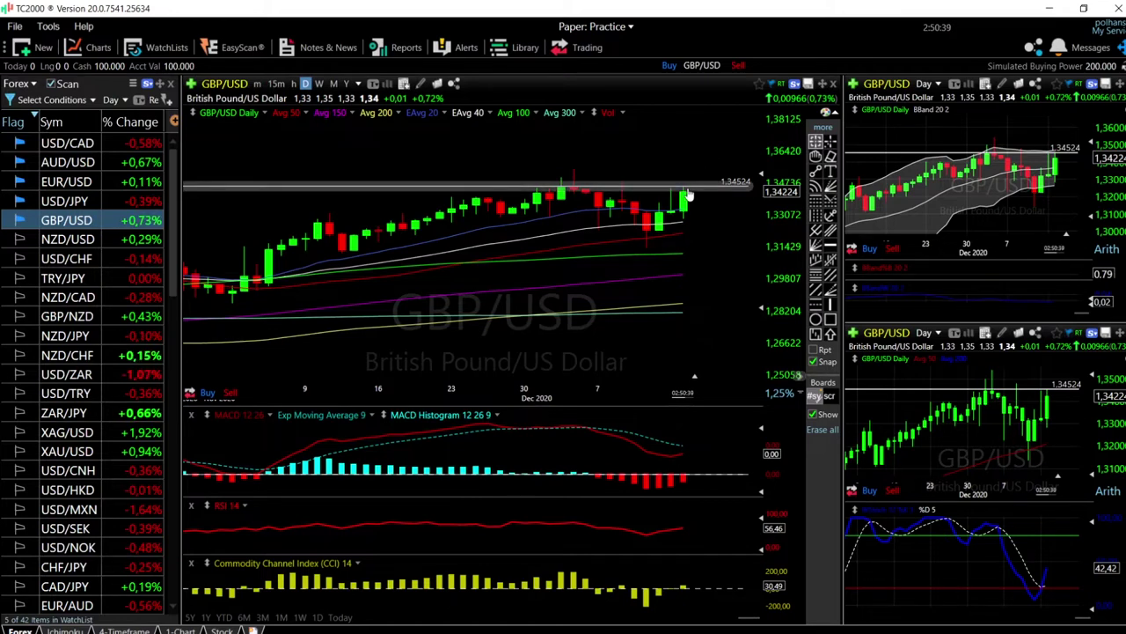
left_click_drag(581, 178, 575, 168)
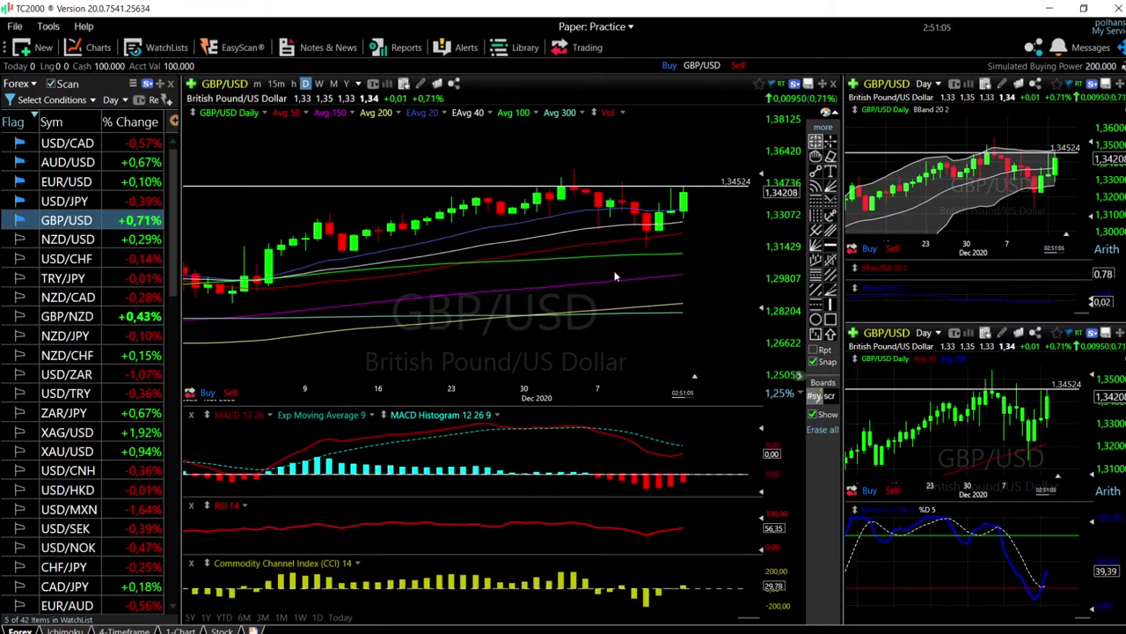
Step: Switch all linked charts to USD/JPY
left_click(97, 201)
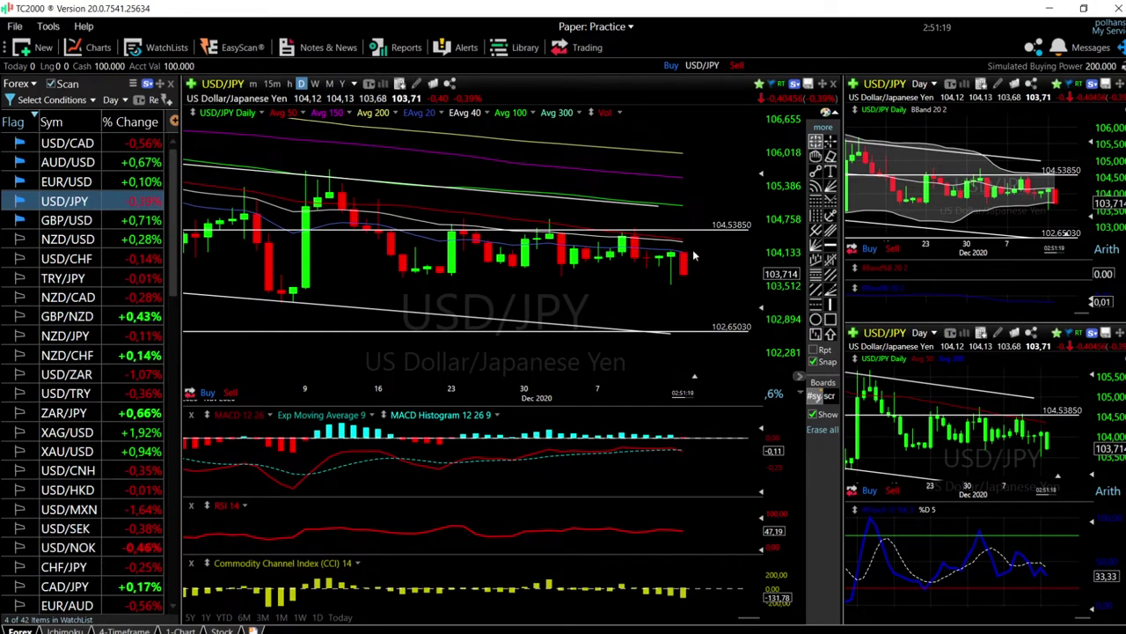
mouse_move(683, 271)
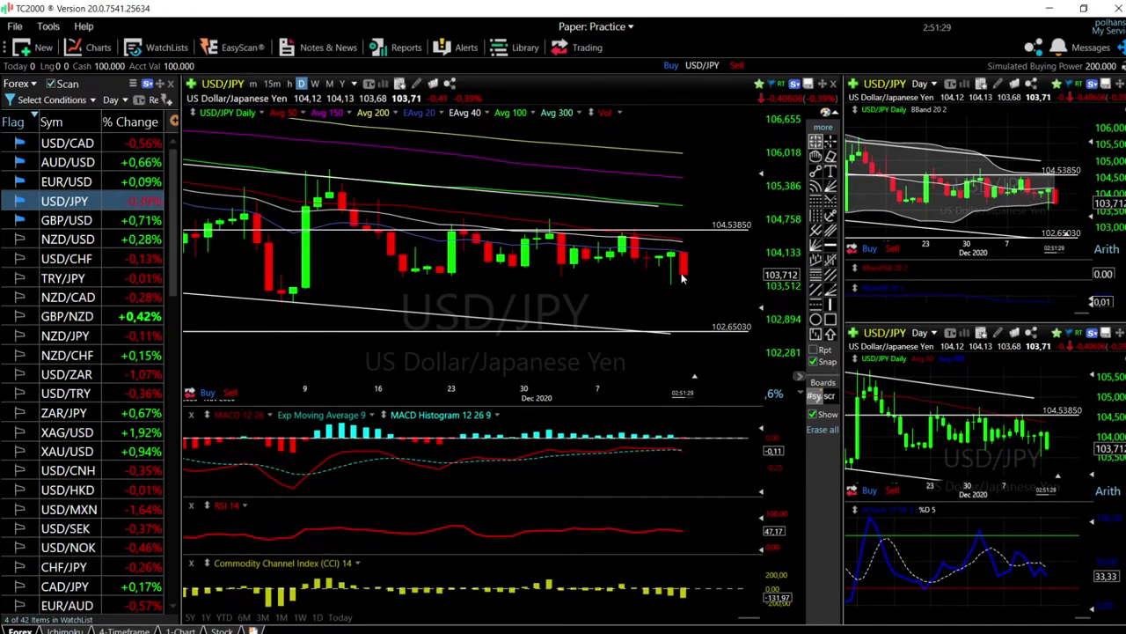
scroll(677, 269, "down", 4)
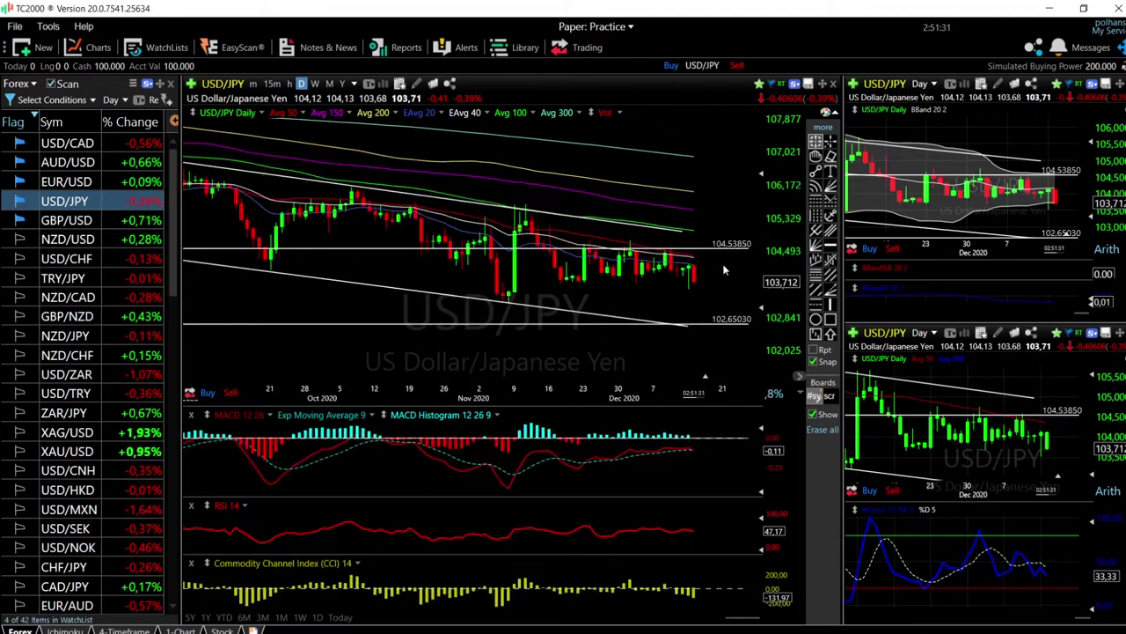
Step: Delete the 104.53850 and 102.65030 horizontal lines, keeping the descending channel, then load EUR/USD
left_click(830, 156)
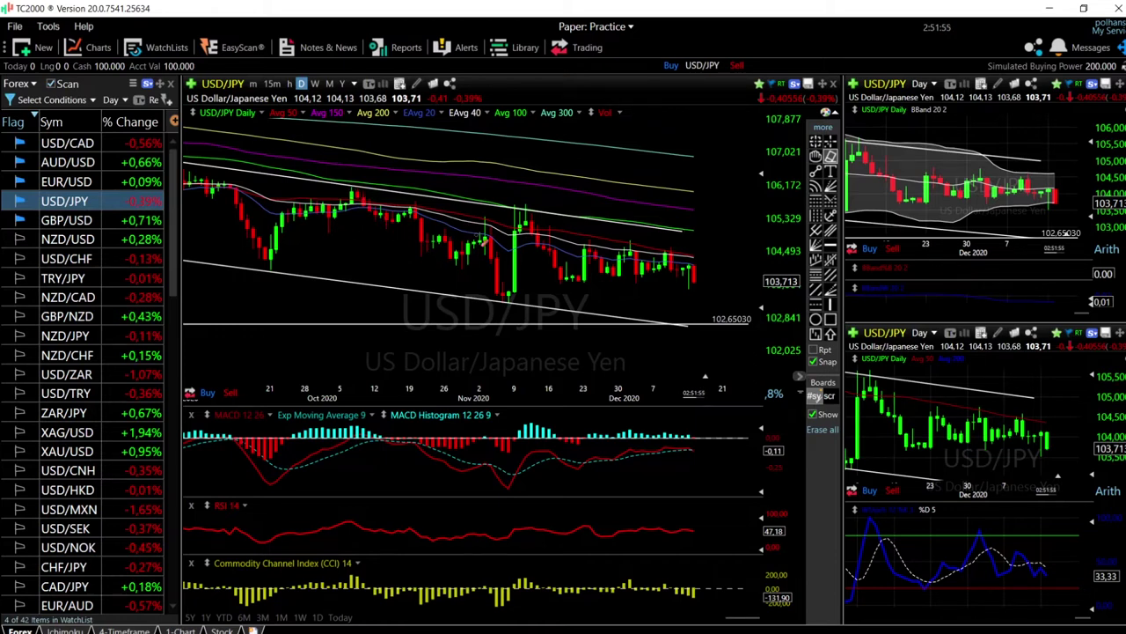
scroll(539, 288, "down", 5)
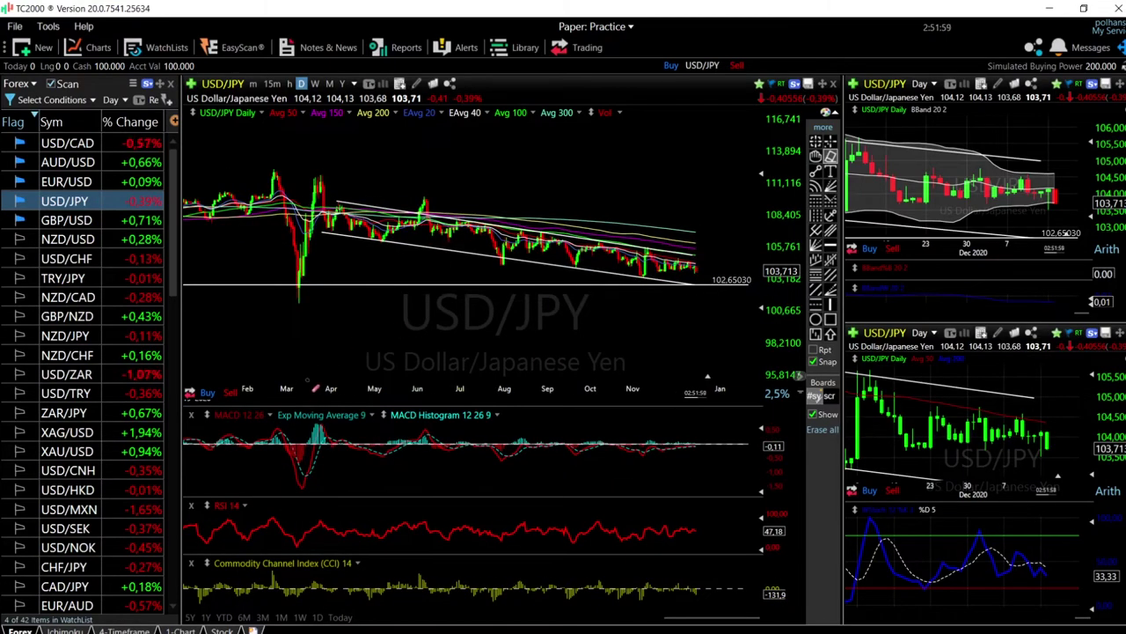
scroll(757, 327, "up", 5)
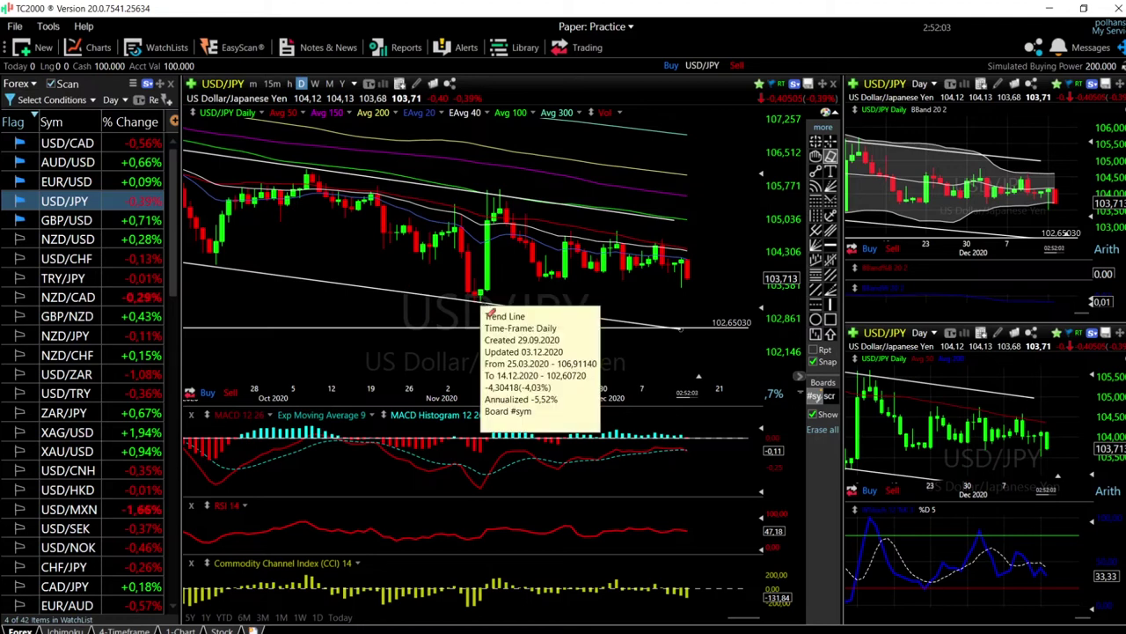
key("Delete")
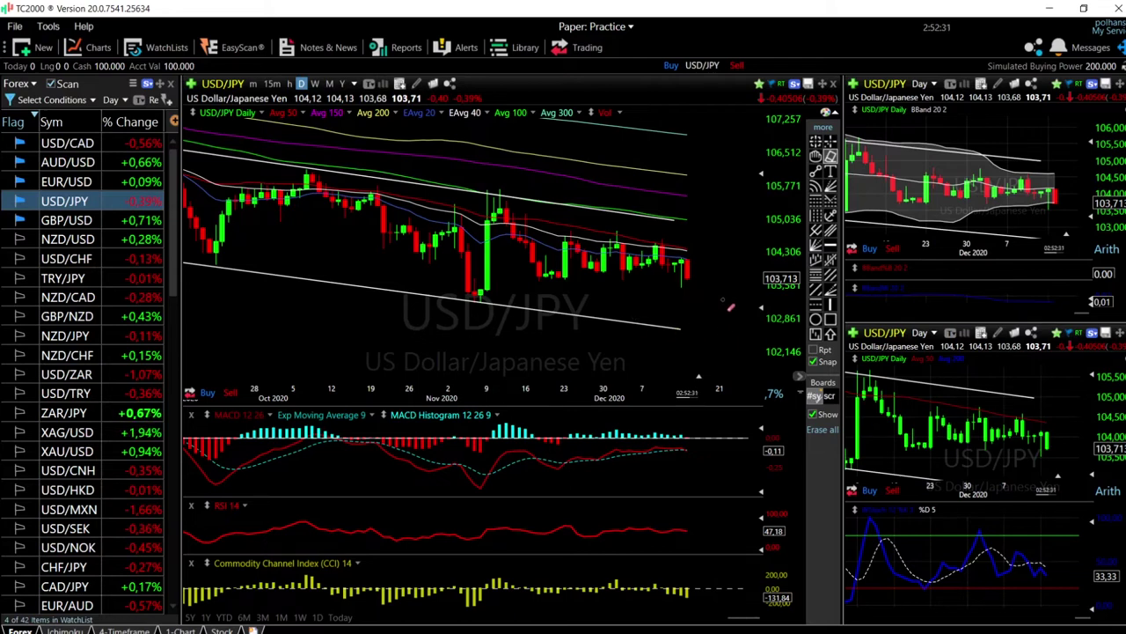
left_click(71, 184)
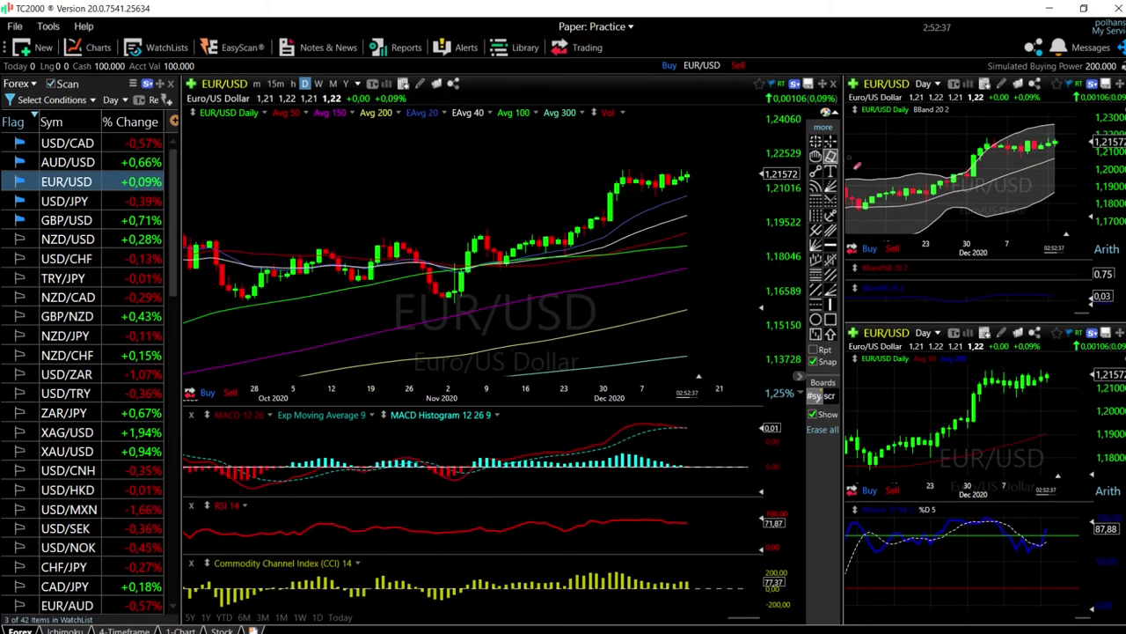
Step: Measure the price change from the latest EUR/USD bar and read its crosshair values
left_click(816, 142)
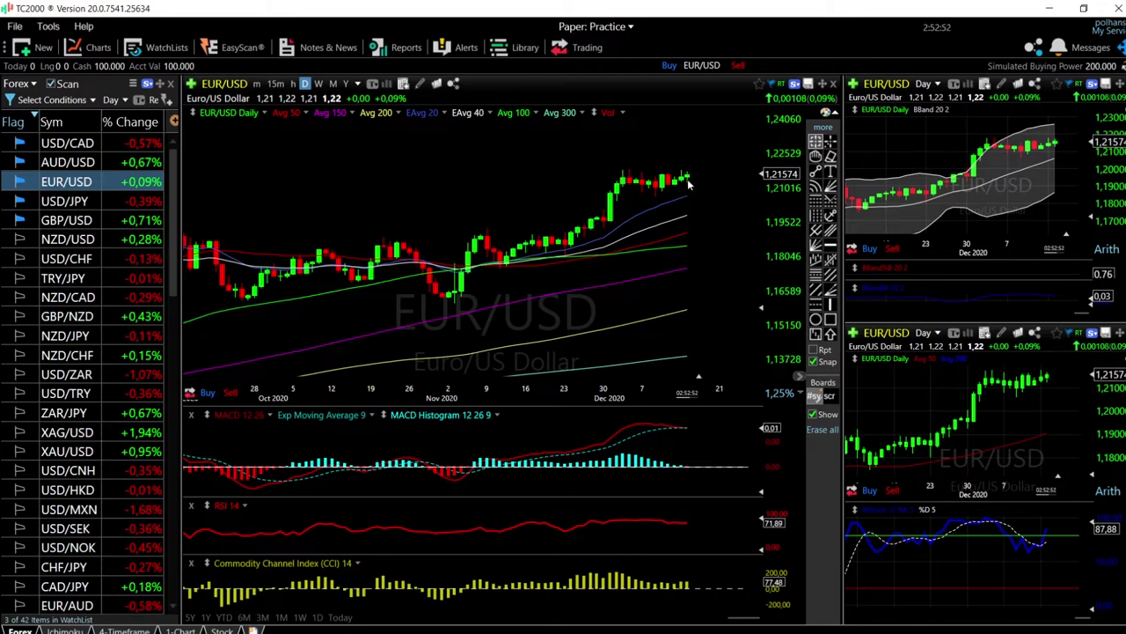
left_click_drag(691, 180, 696, 189)
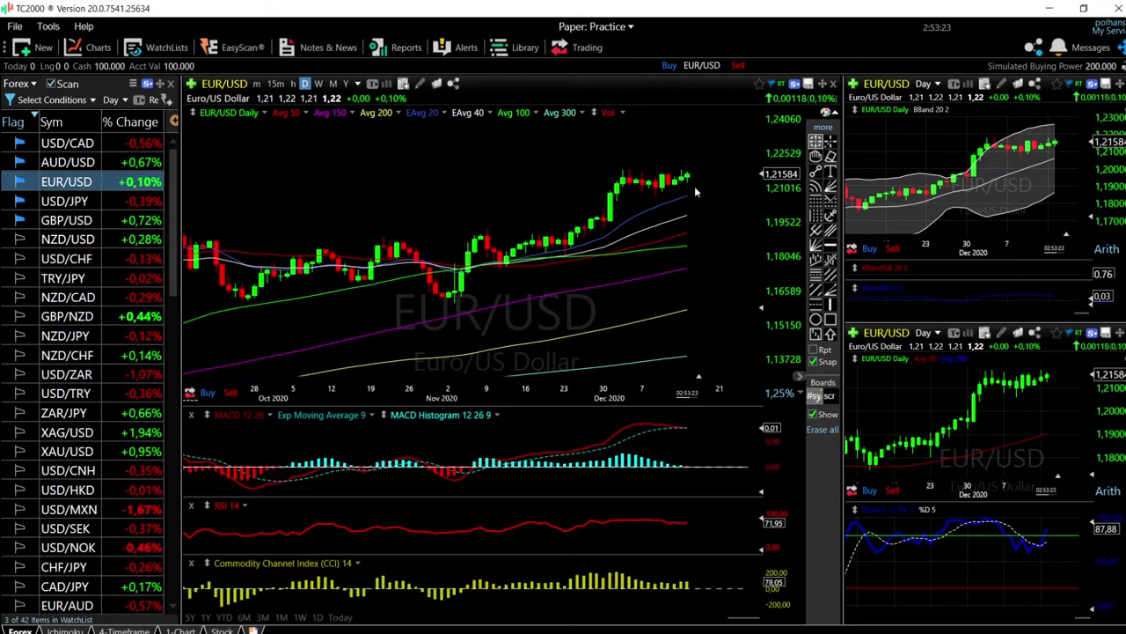
left_click(687, 194)
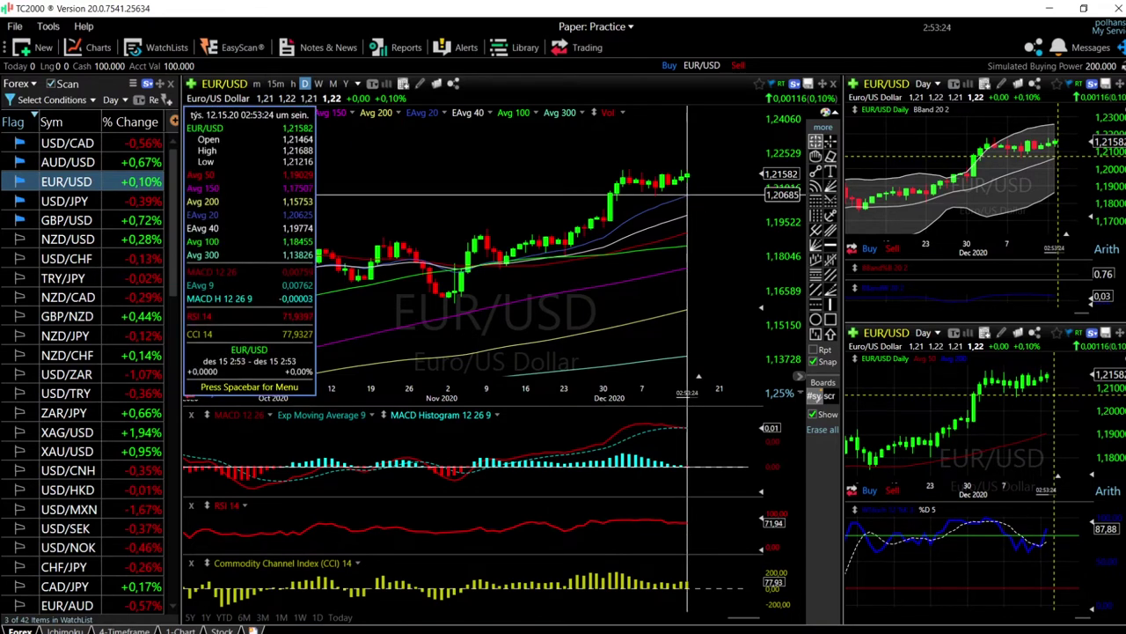
left_click(691, 211)
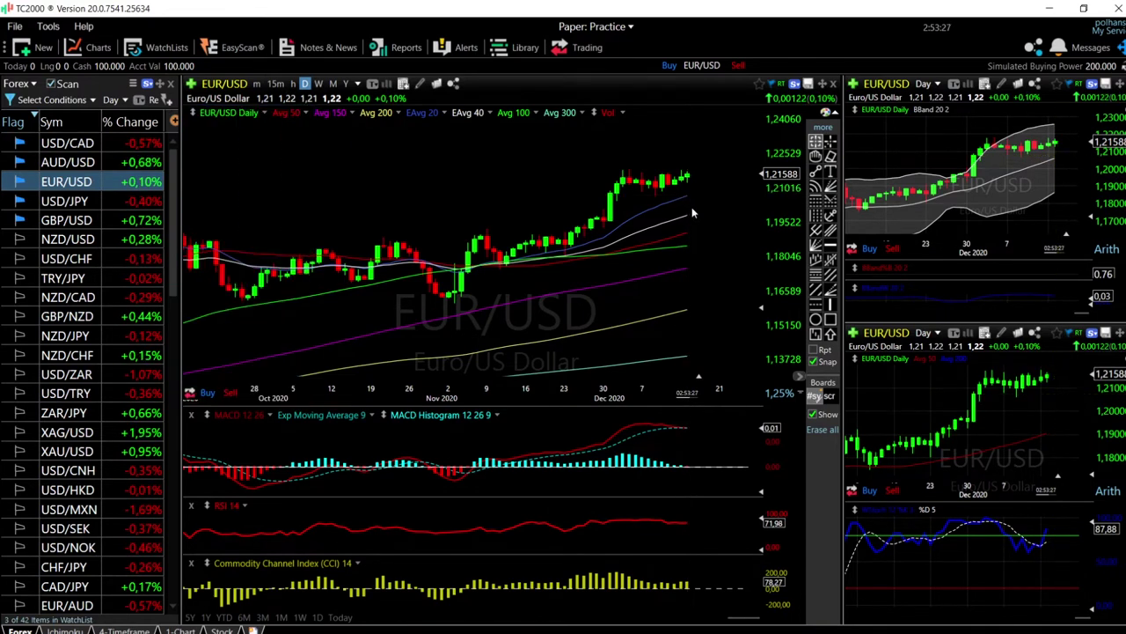
left_click(691, 212)
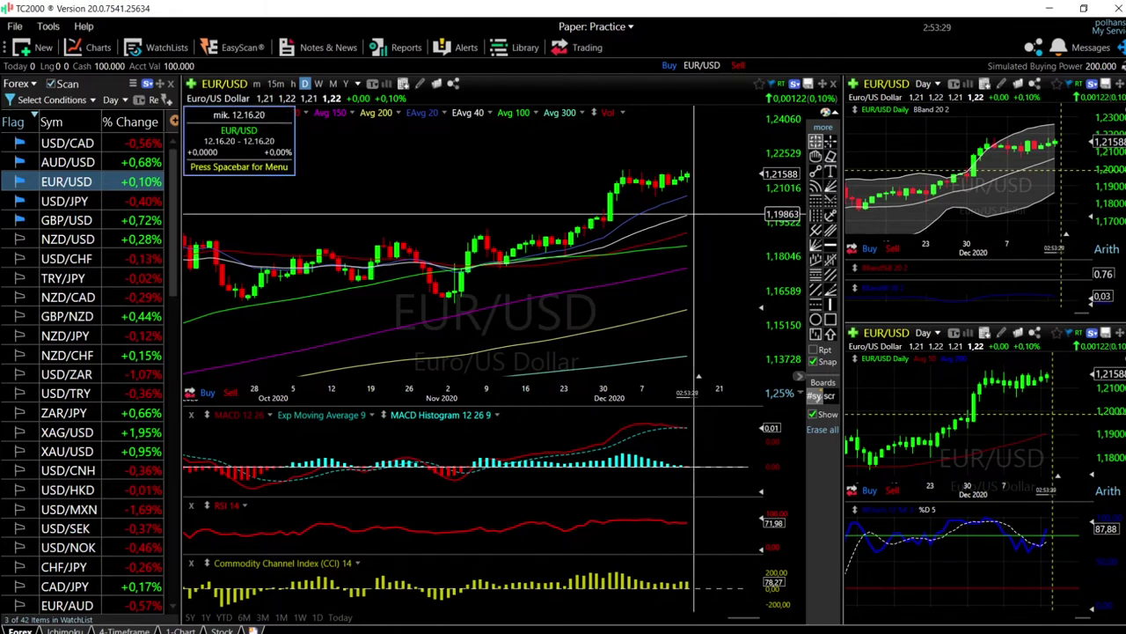
left_click(693, 215)
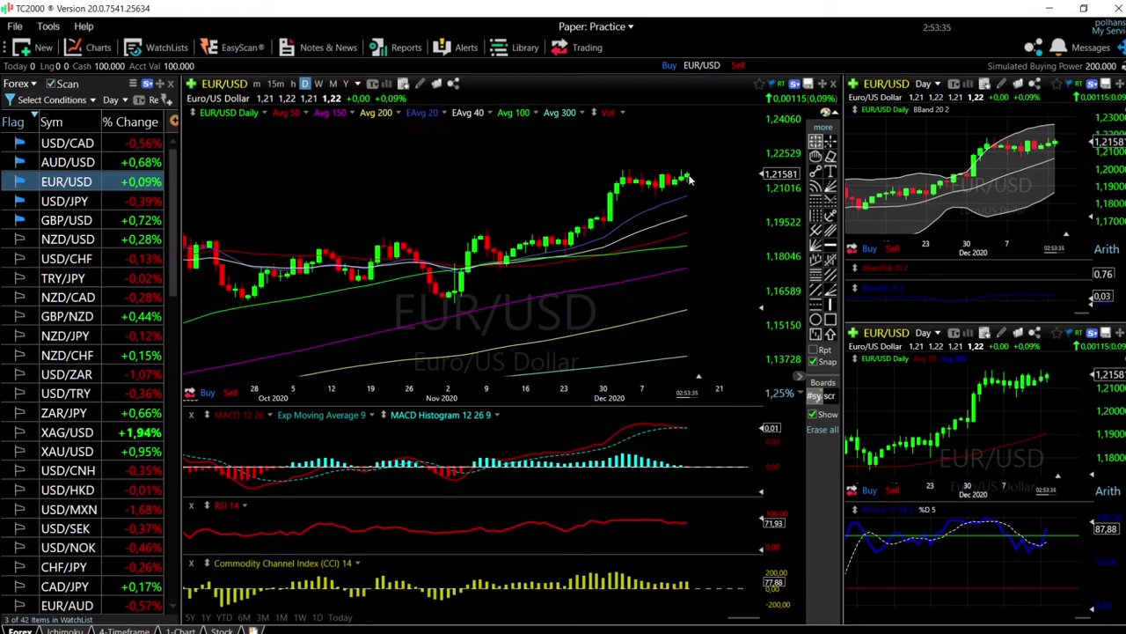
left_click(690, 181)
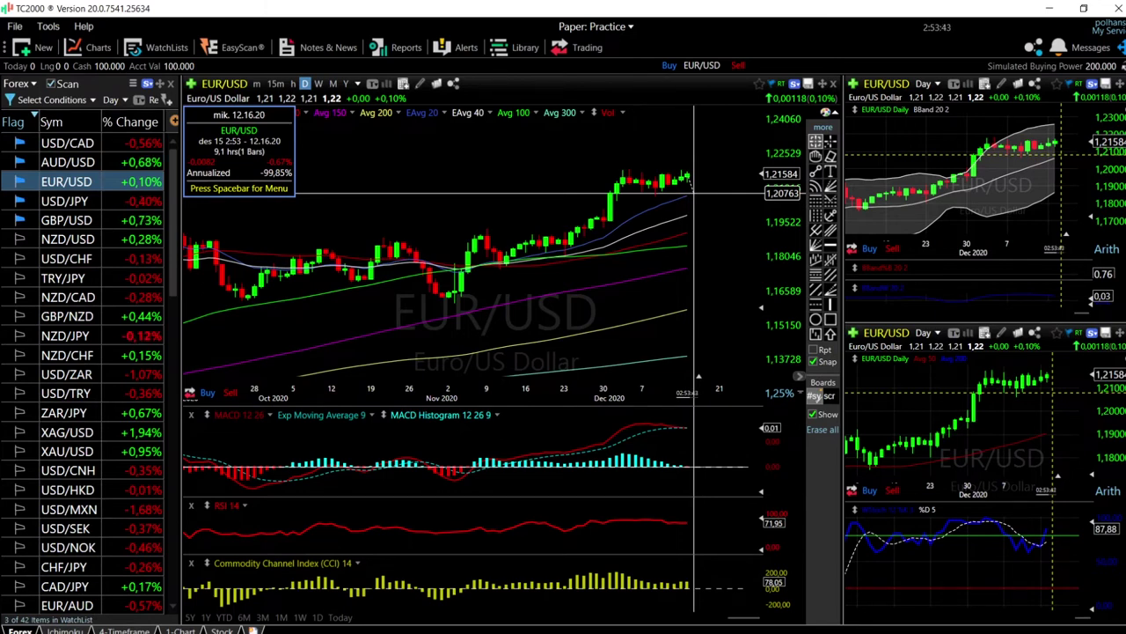
Step: Measure the move projected into late December, clear the ruler, and switch to AUD/USD
middle_click(694, 194)
middle_click(694, 195)
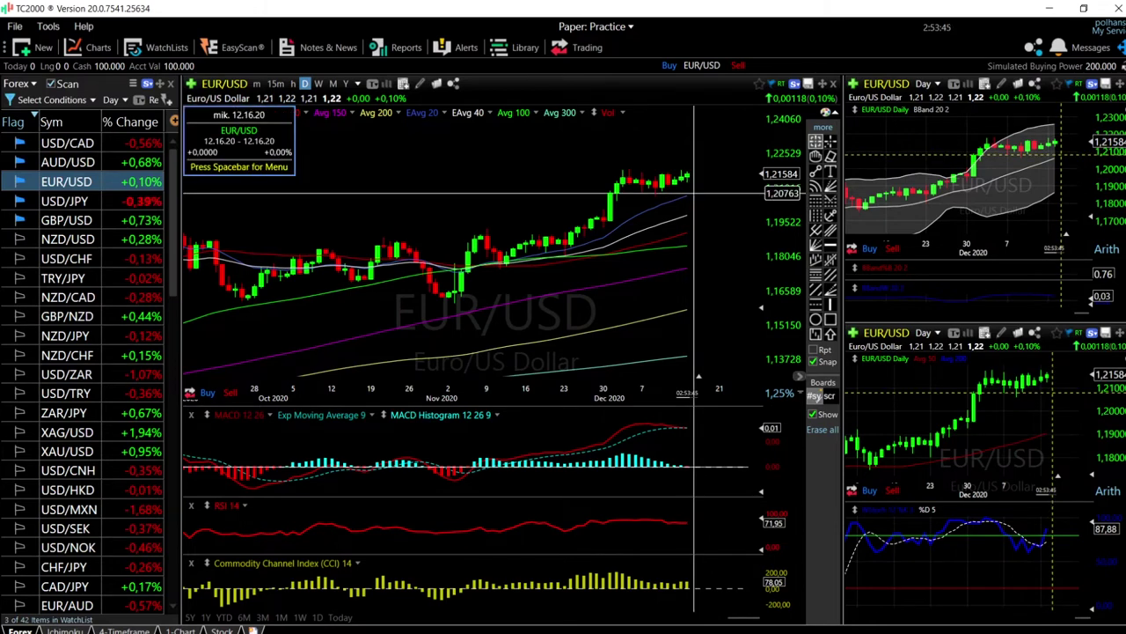
middle_click(720, 157)
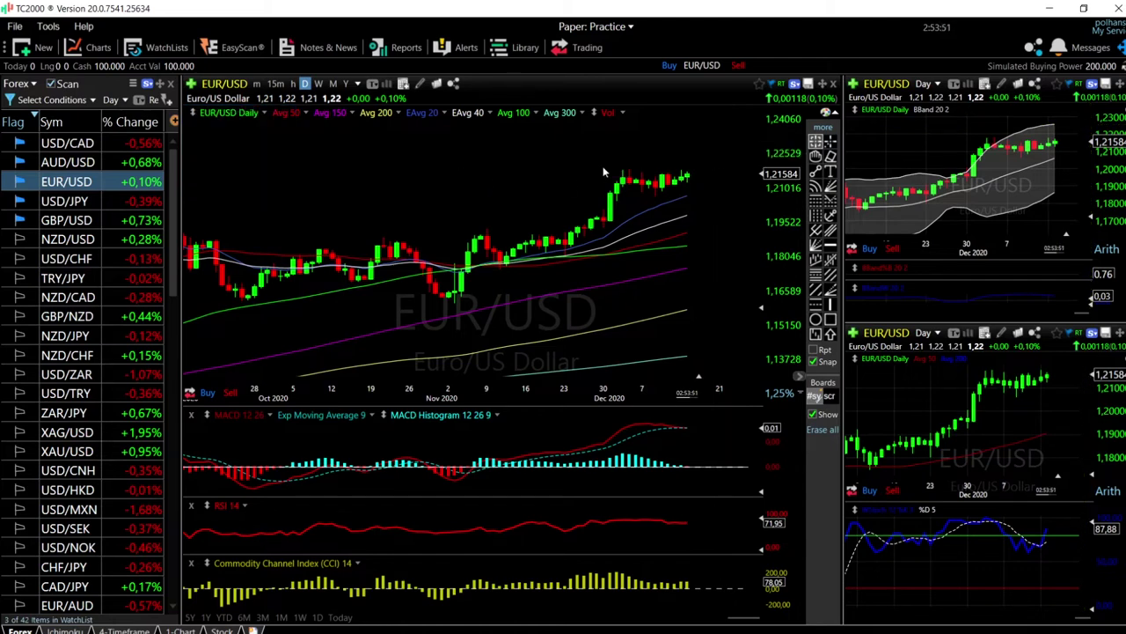
key("Up")
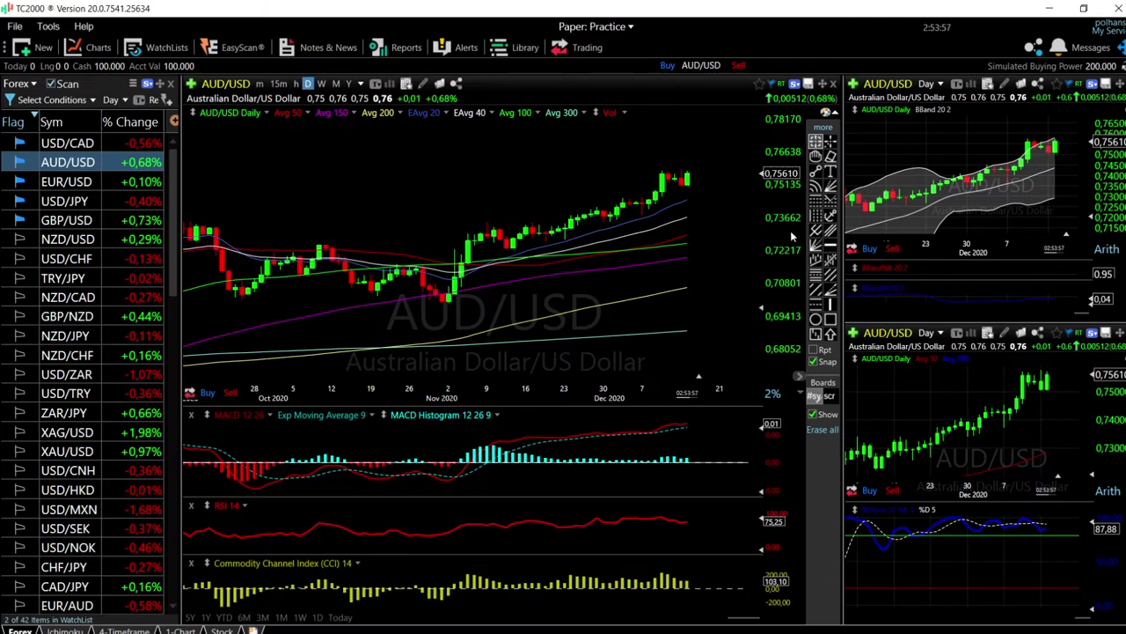
Step: Place a horizontal resistance line at 0.75716 along the recent AUD/USD highs and check bar values
left_click(697, 170)
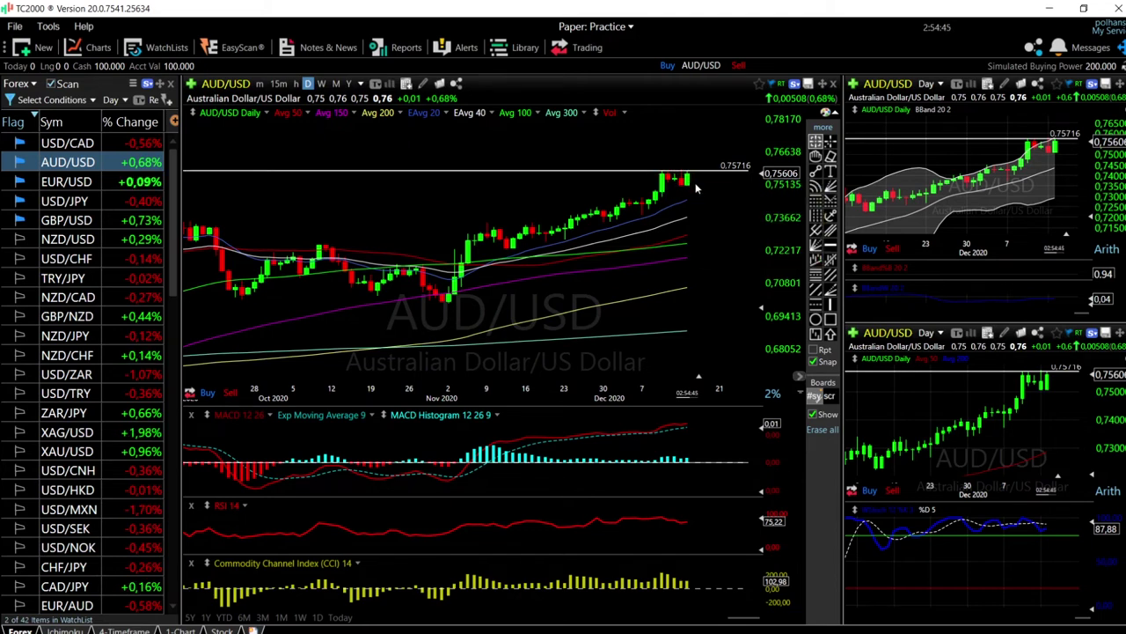
left_click_drag(691, 191, 687, 187)
left_click_drag(688, 176, 695, 179)
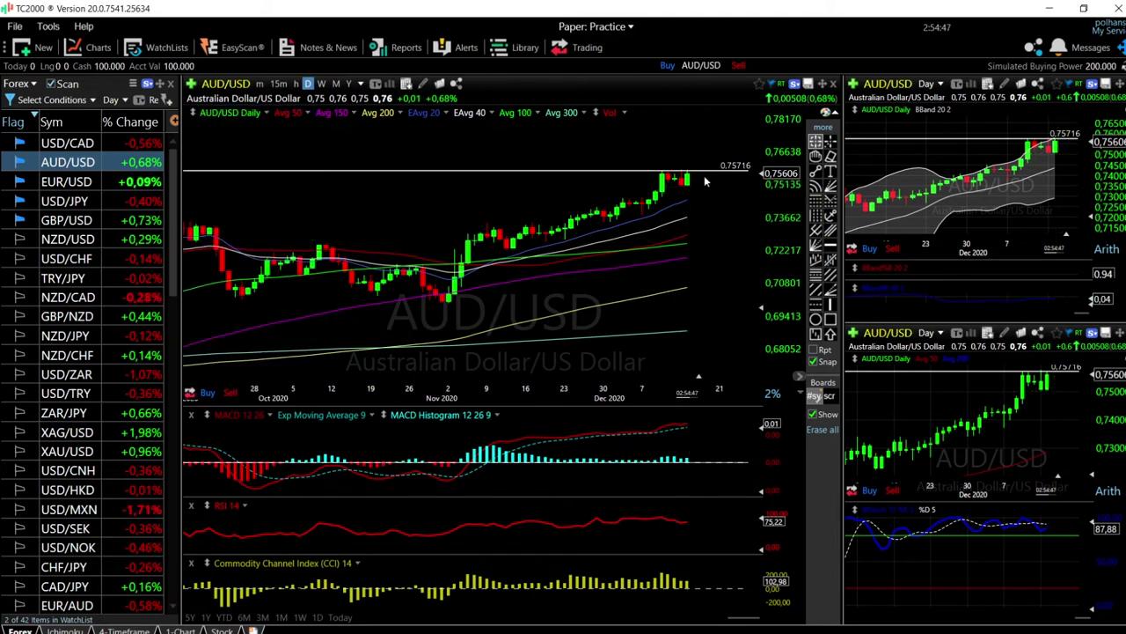